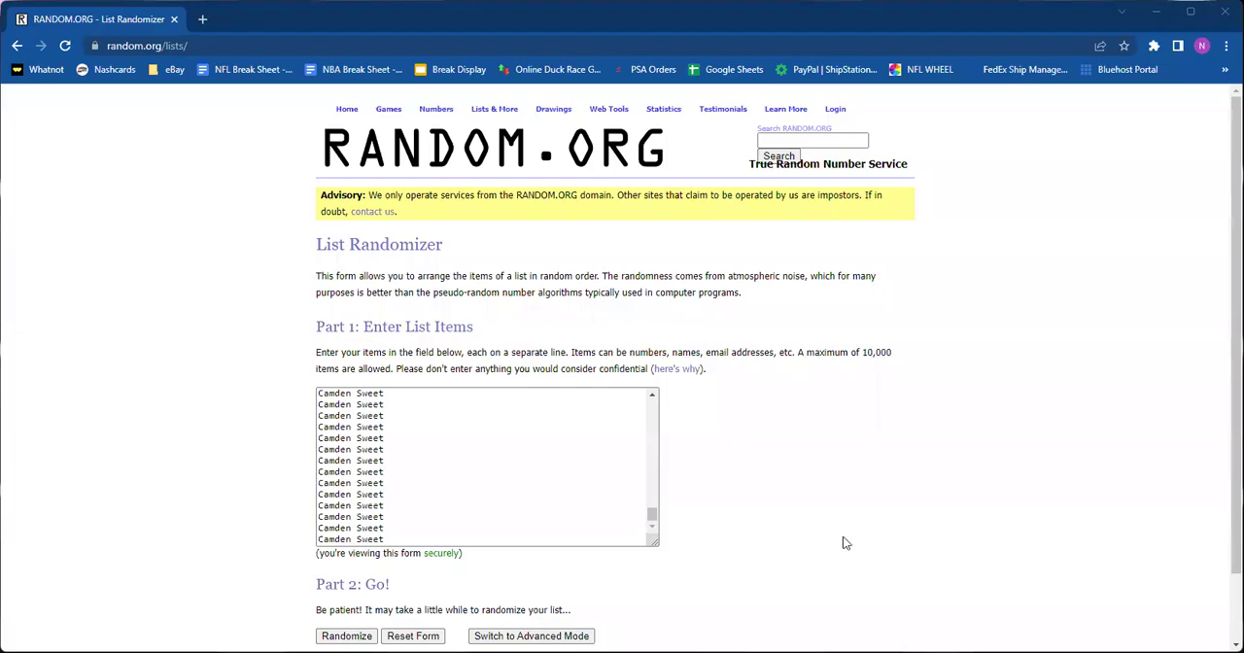
click(651, 518)
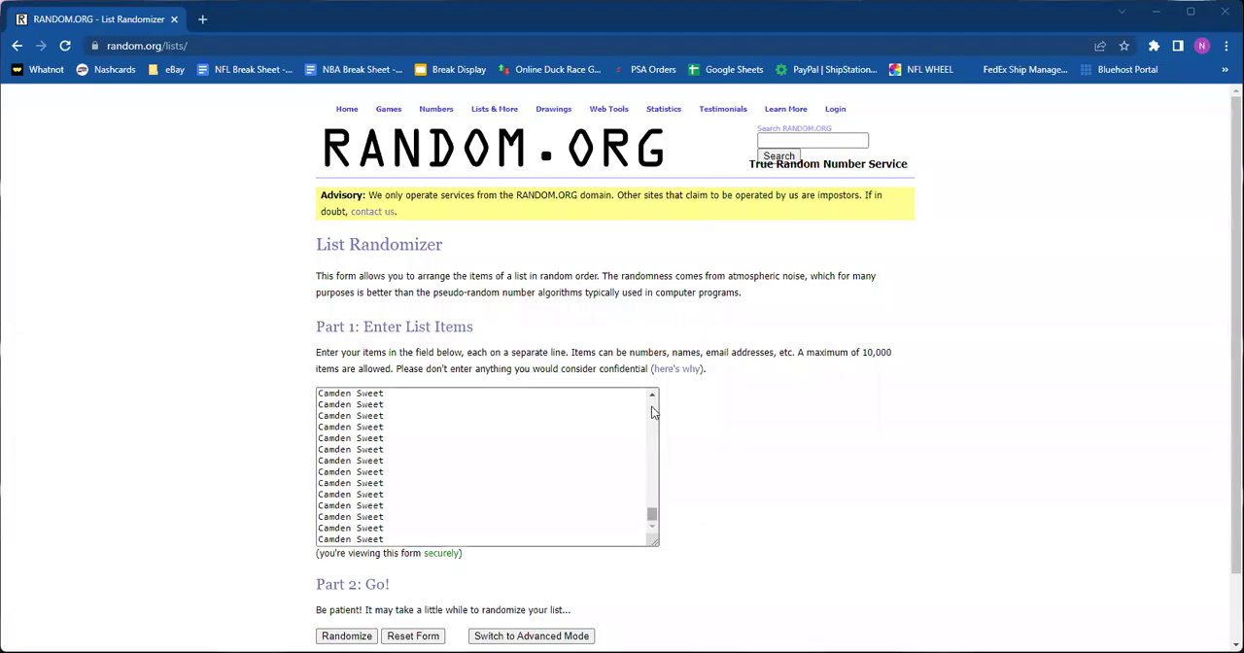
drag(651, 518, 652, 398)
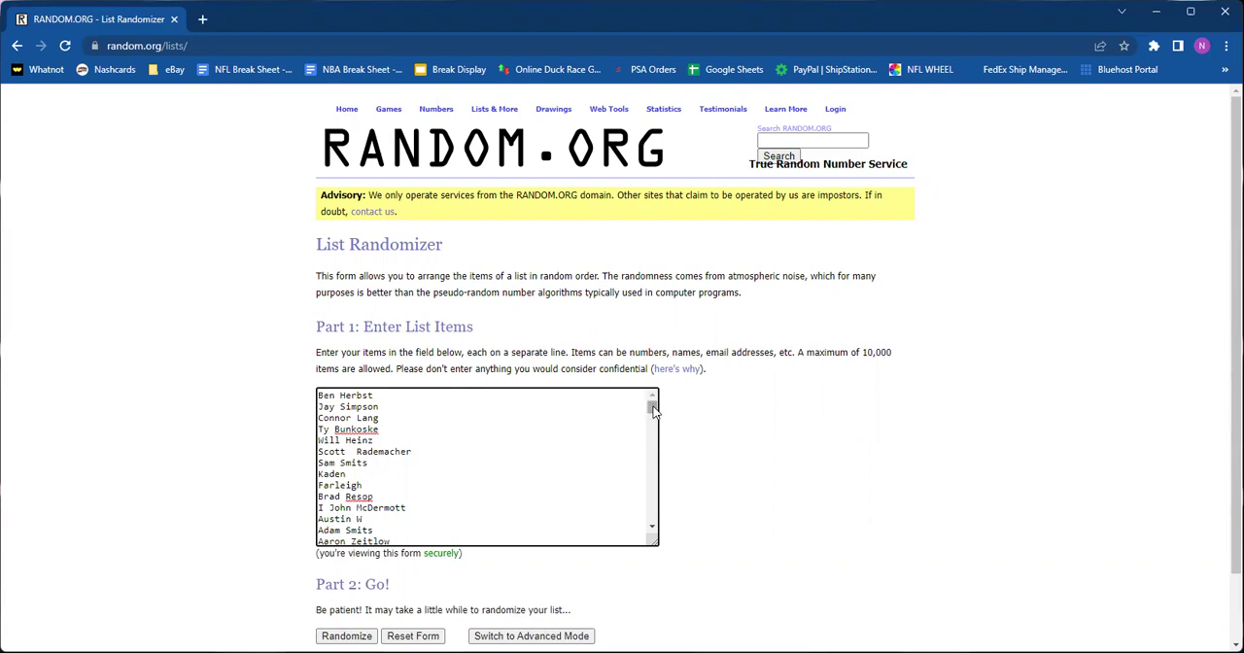
scroll(599, 449, down, 3)
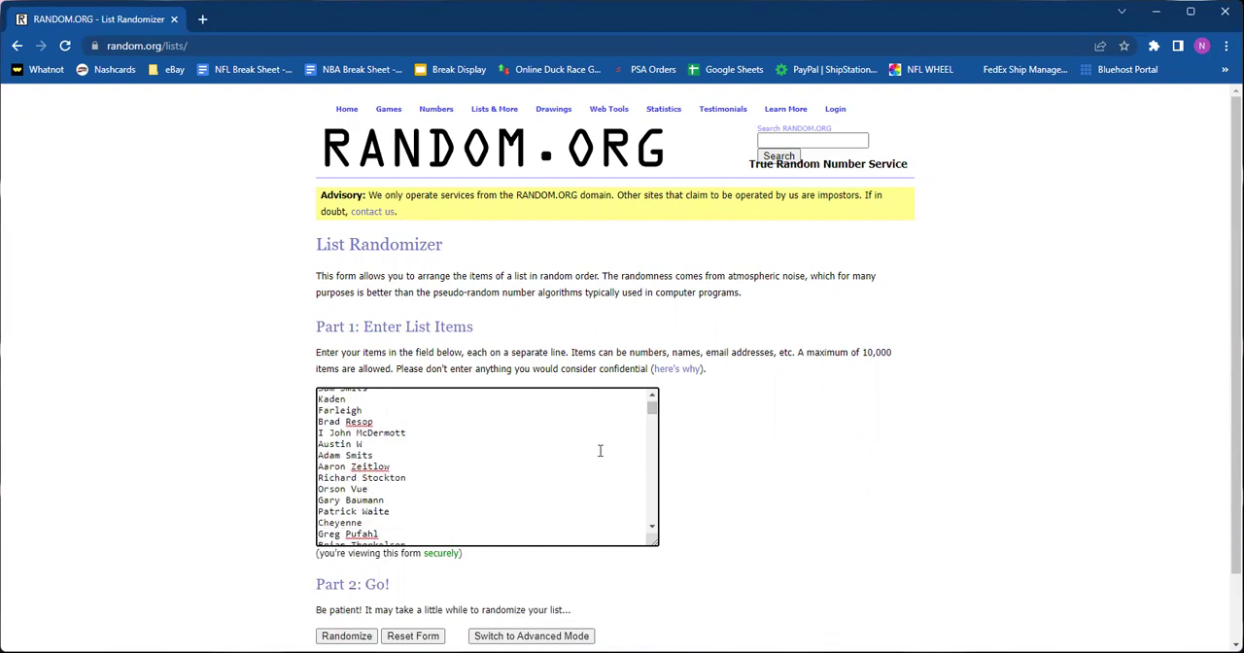
scroll(599, 449, down, 3)
scroll(599, 450, down, 2)
scroll(600, 449, down, 3)
scroll(599, 450, down, 3)
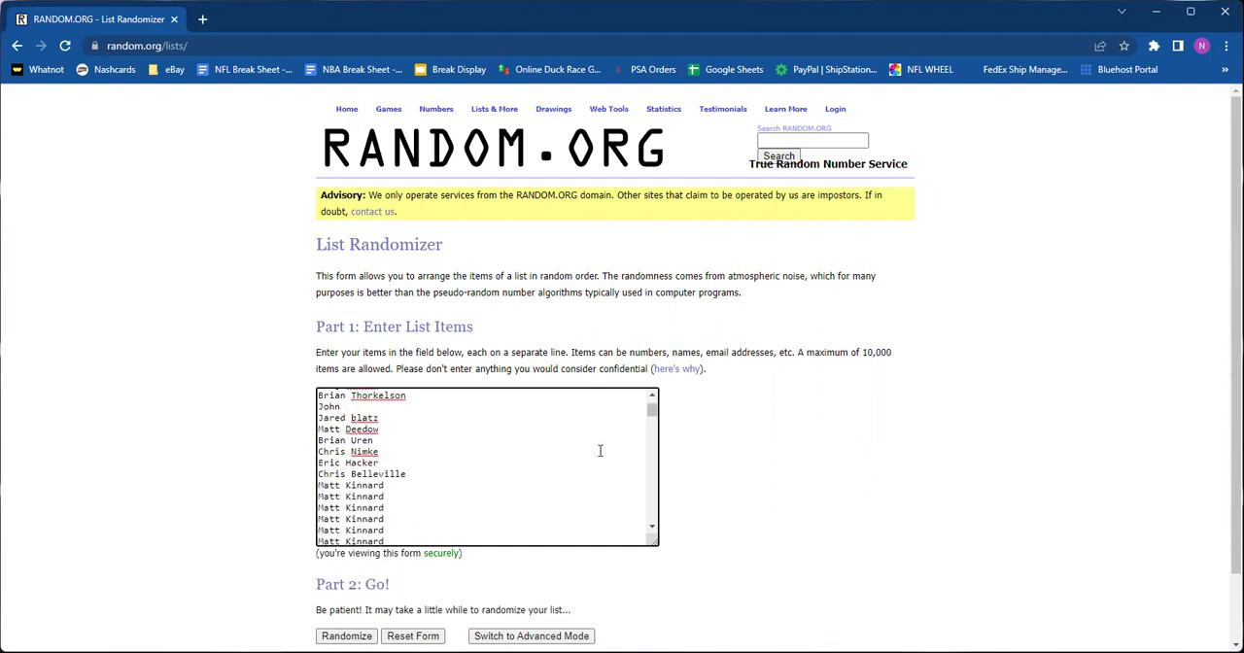
scroll(600, 450, down, 2)
scroll(600, 449, down, 3)
scroll(600, 450, down, 3)
scroll(604, 451, down, 3)
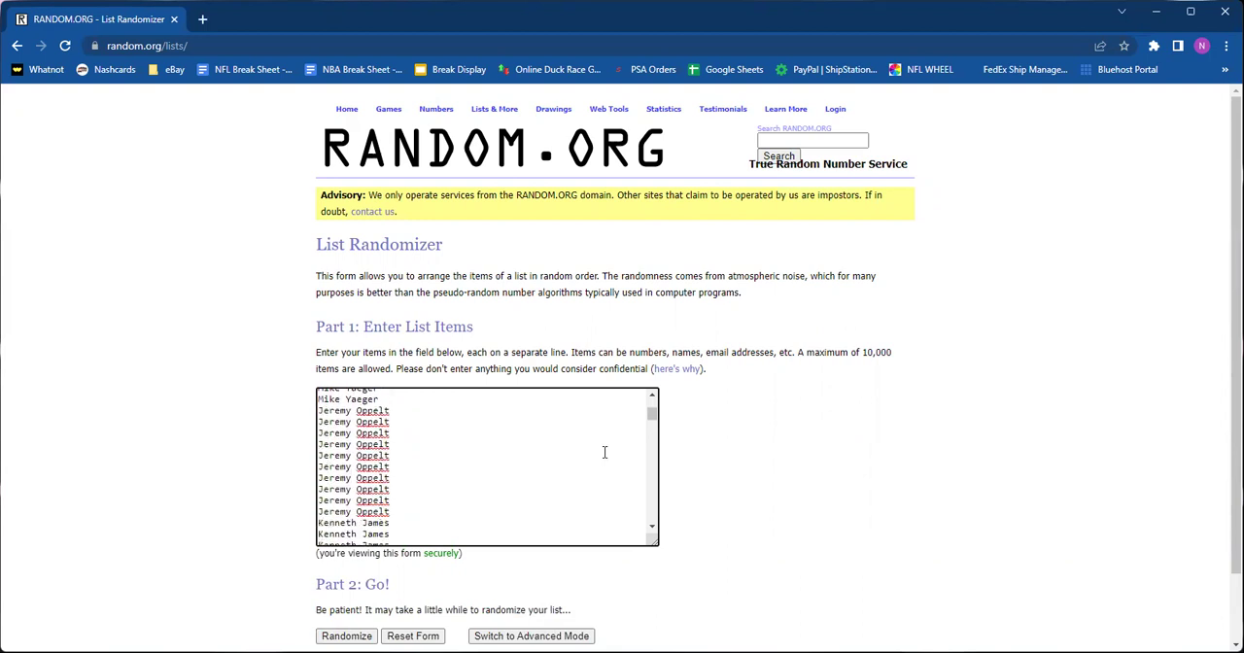
scroll(604, 451, down, 2)
scroll(604, 452, down, 3)
scroll(604, 452, down, 3)
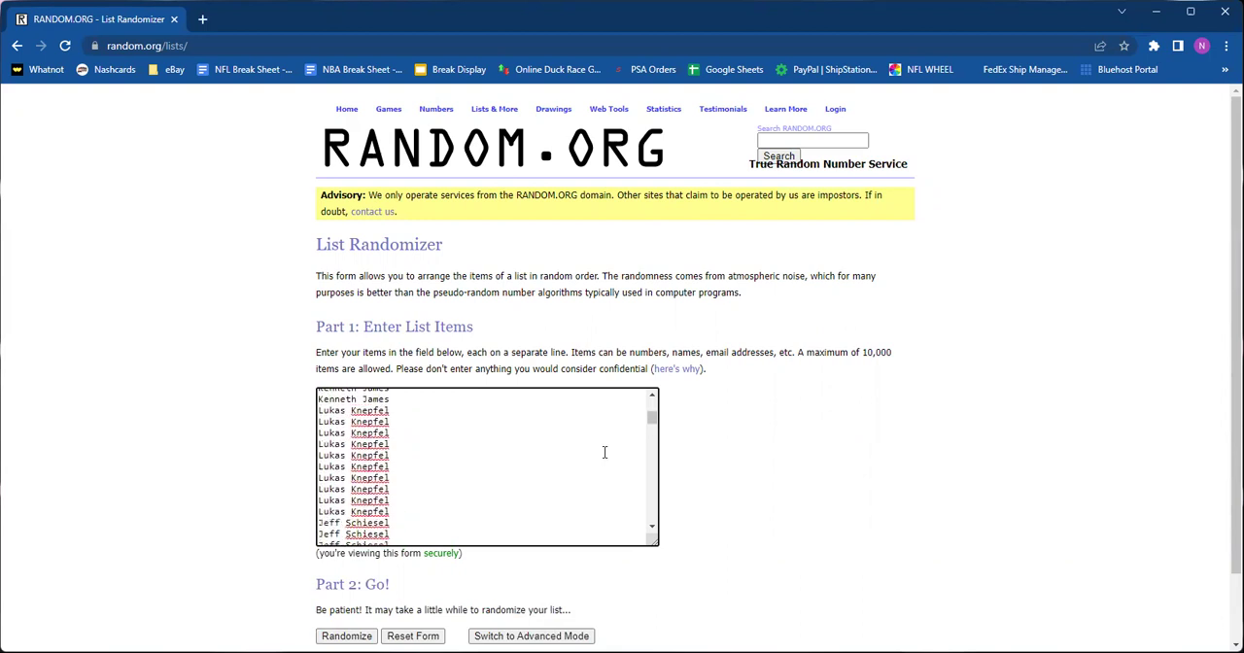
scroll(605, 452, down, 3)
scroll(604, 452, down, 3)
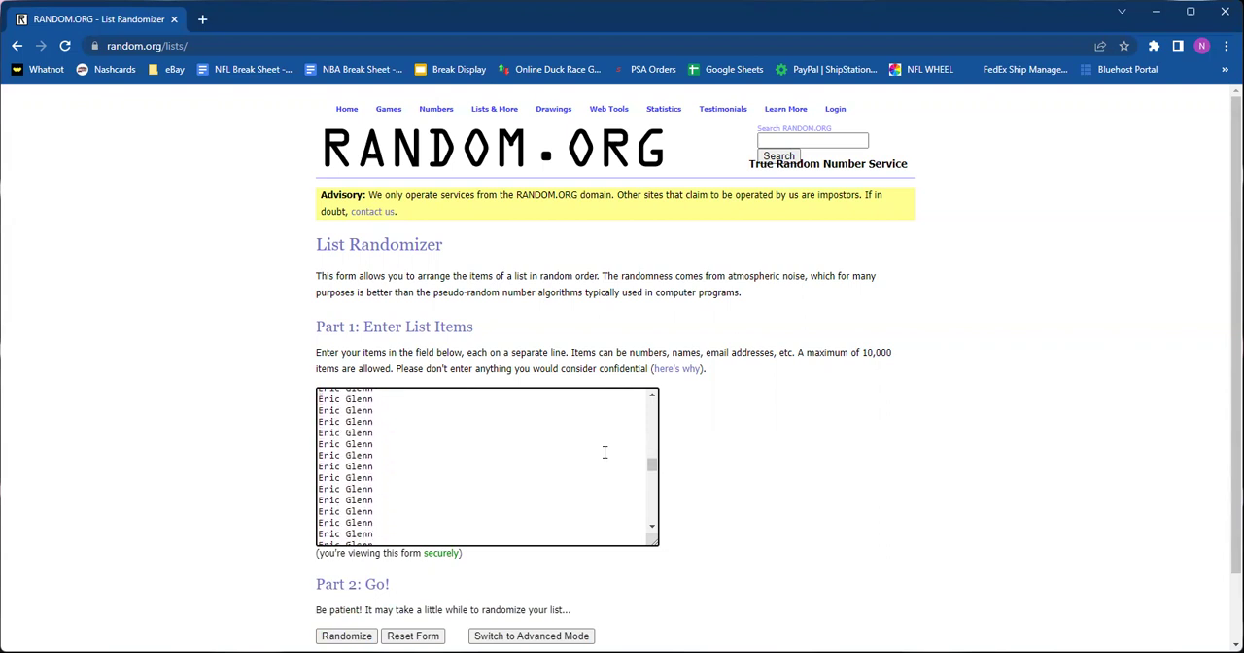
scroll(604, 453, down, 5)
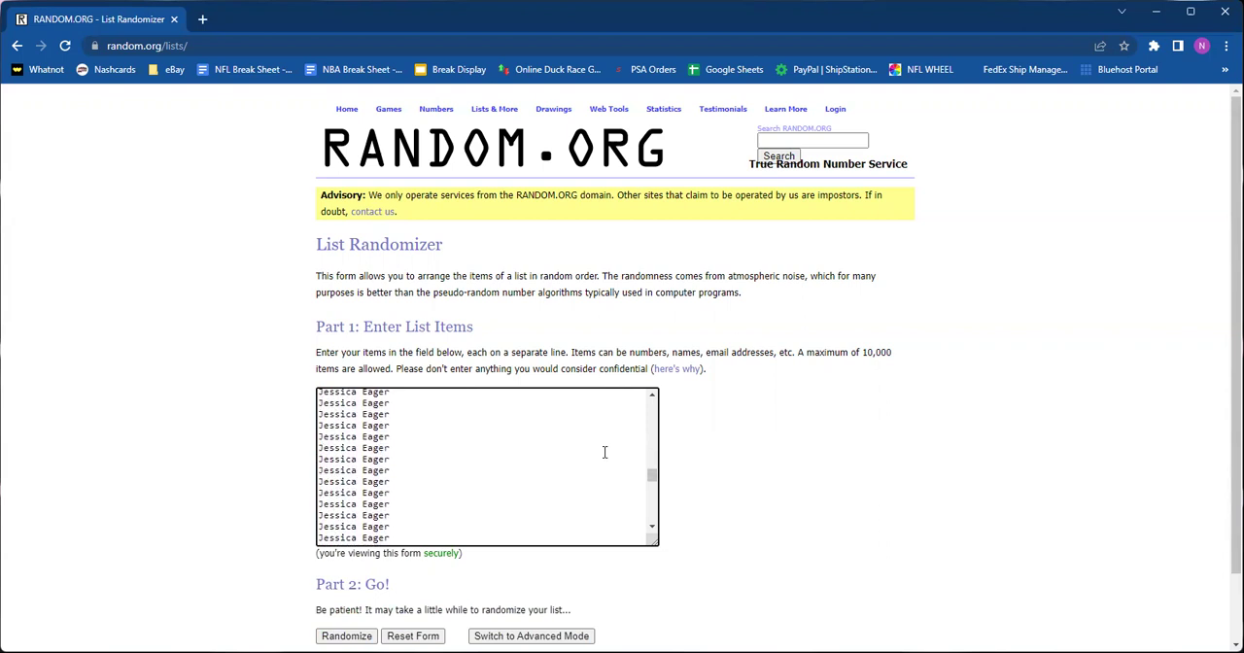
scroll(605, 453, down, 5)
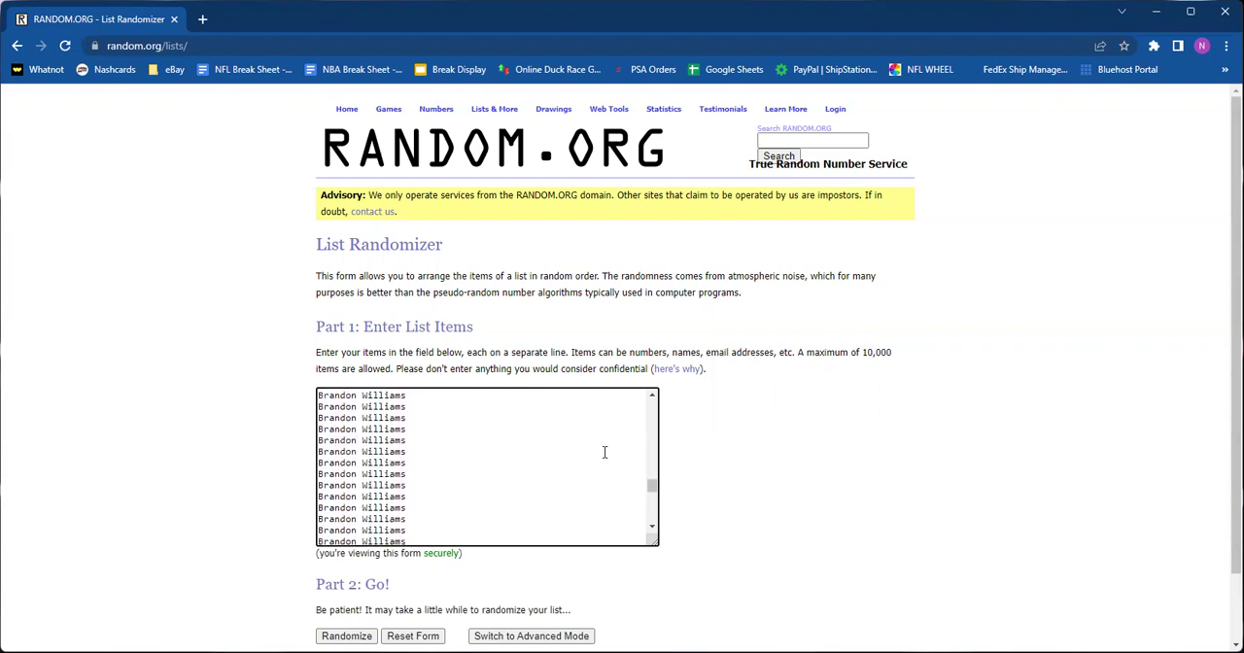
scroll(604, 453, down, 5)
scroll(604, 453, down, 3)
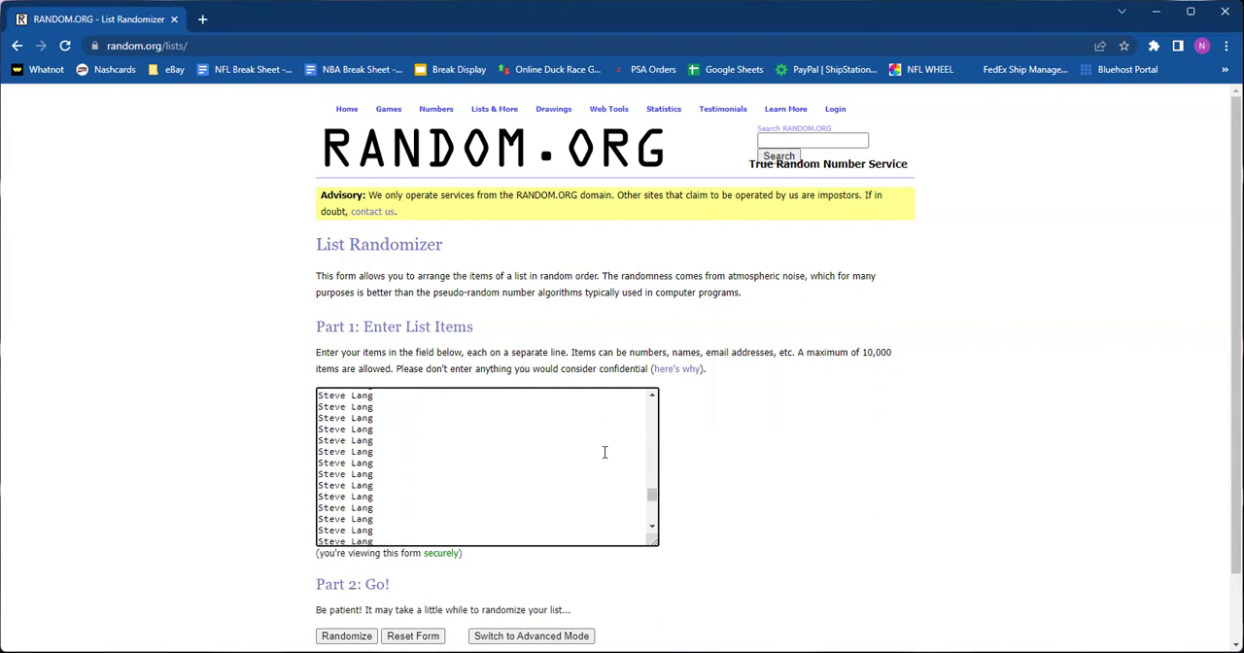
scroll(604, 453, down, 3)
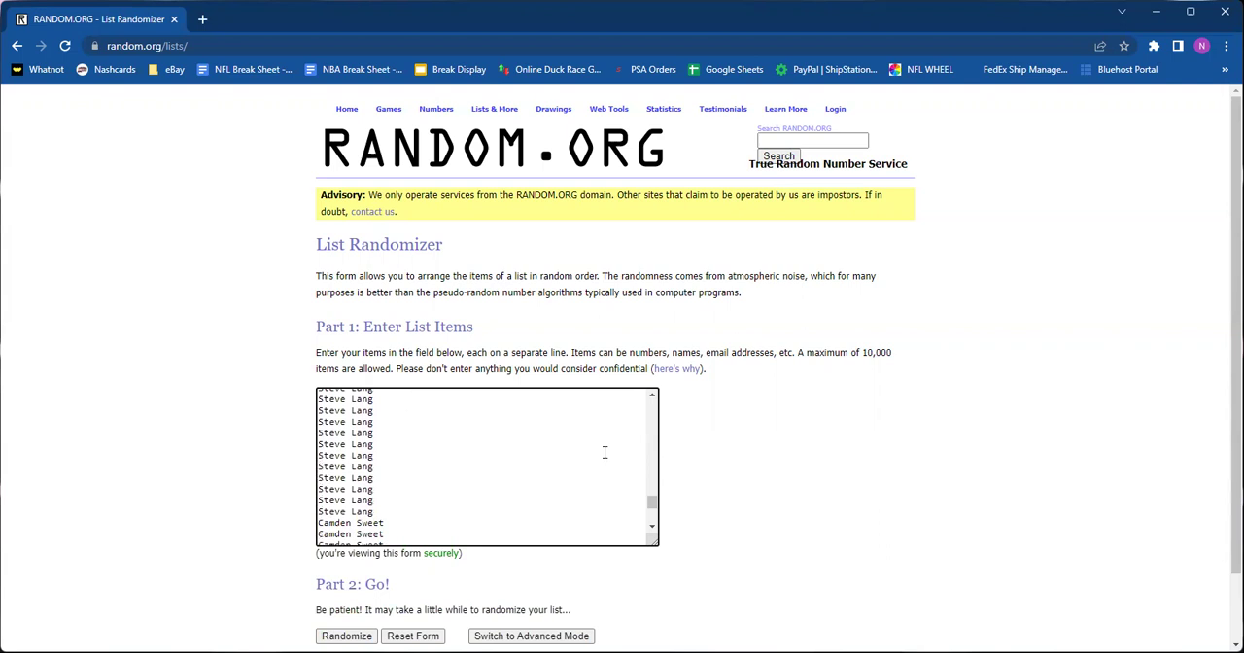
scroll(605, 453, down, 3)
scroll(604, 453, down, 1)
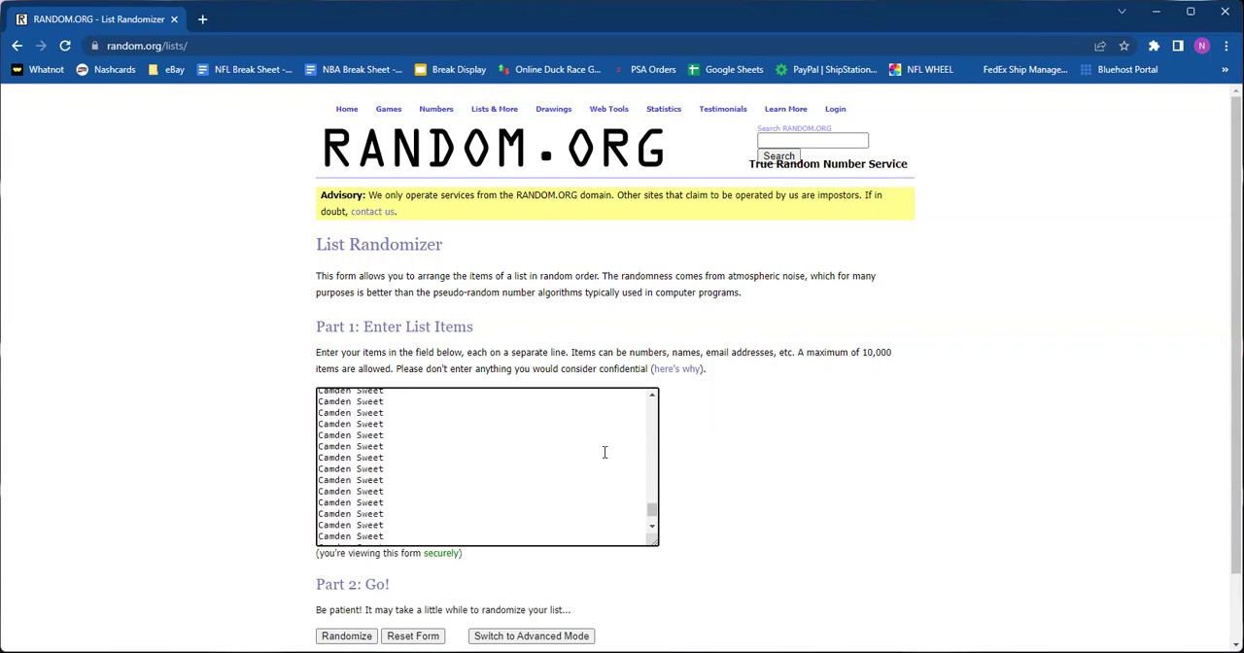
scroll(605, 453, down, 2)
scroll(604, 453, down, 1)
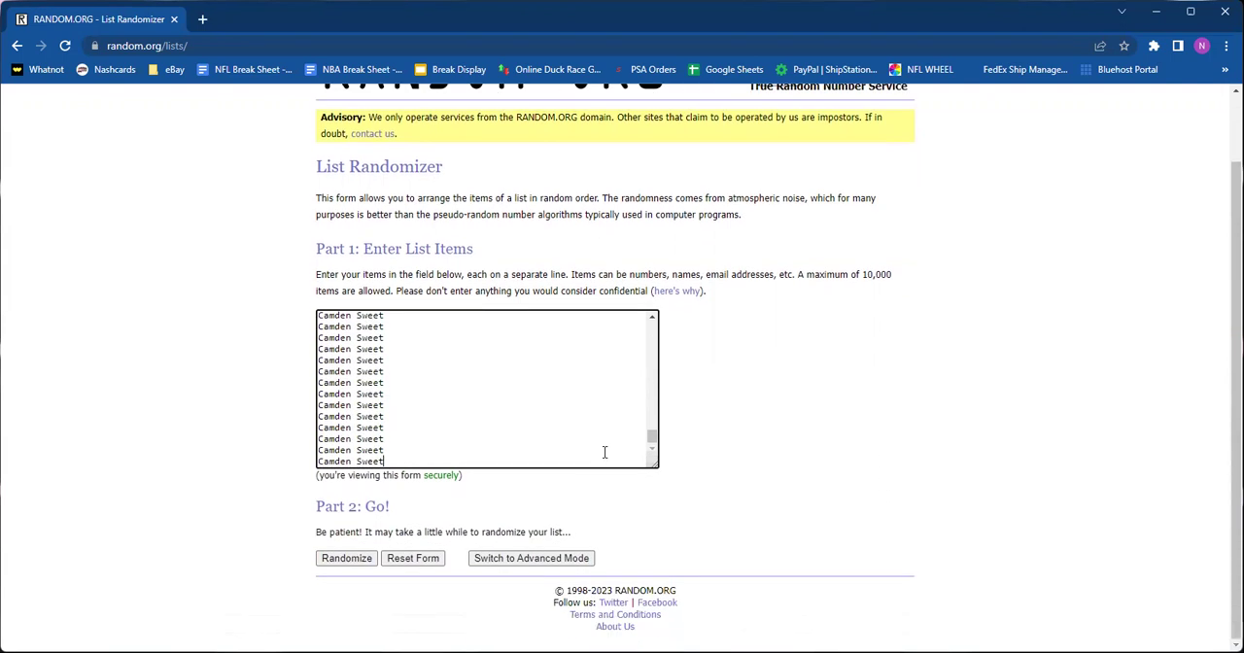
scroll(601, 445, down, 1)
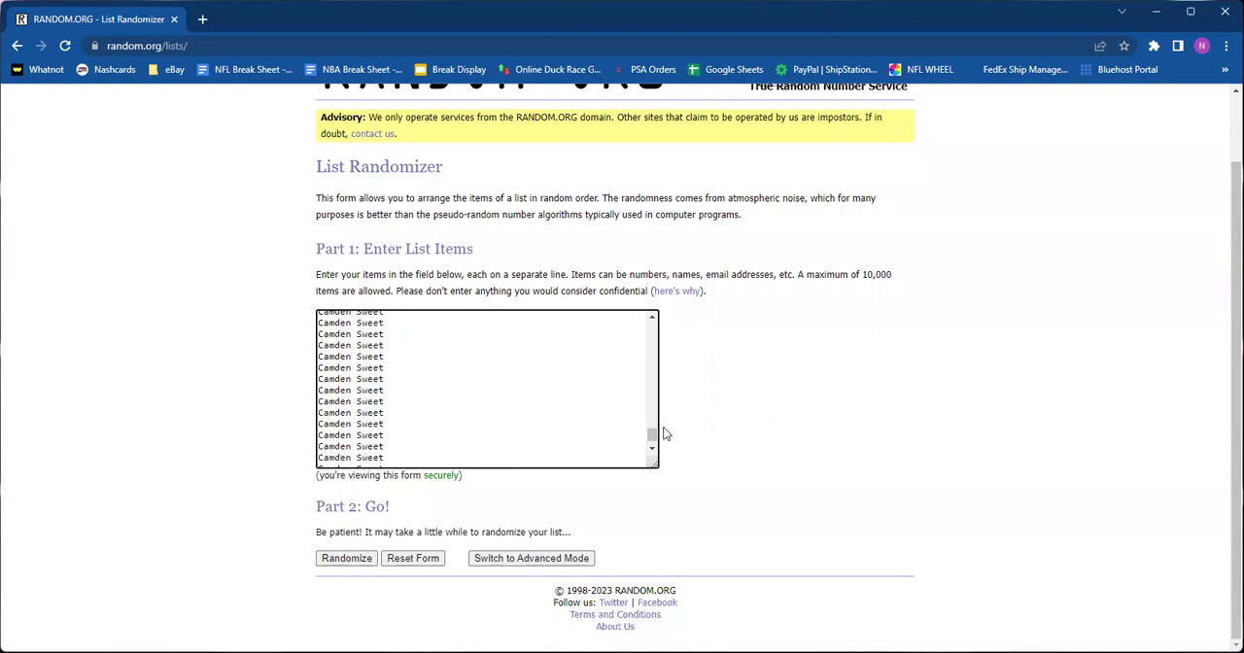
drag(652, 435, 654, 321)
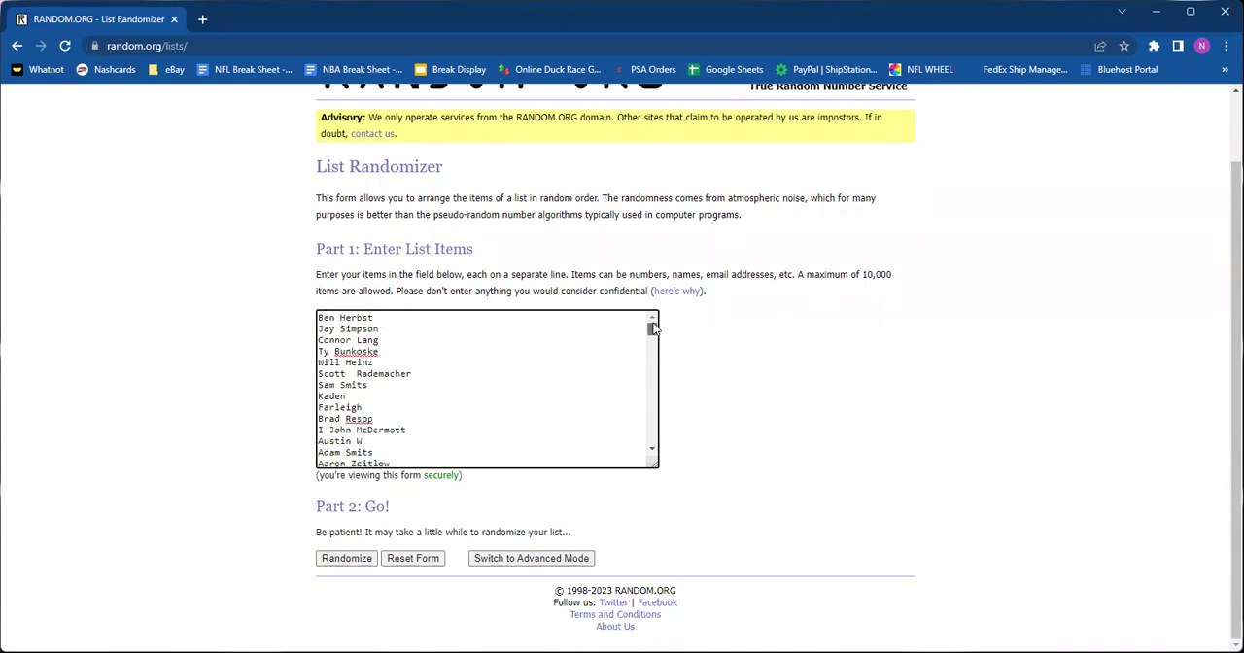
click(351, 560)
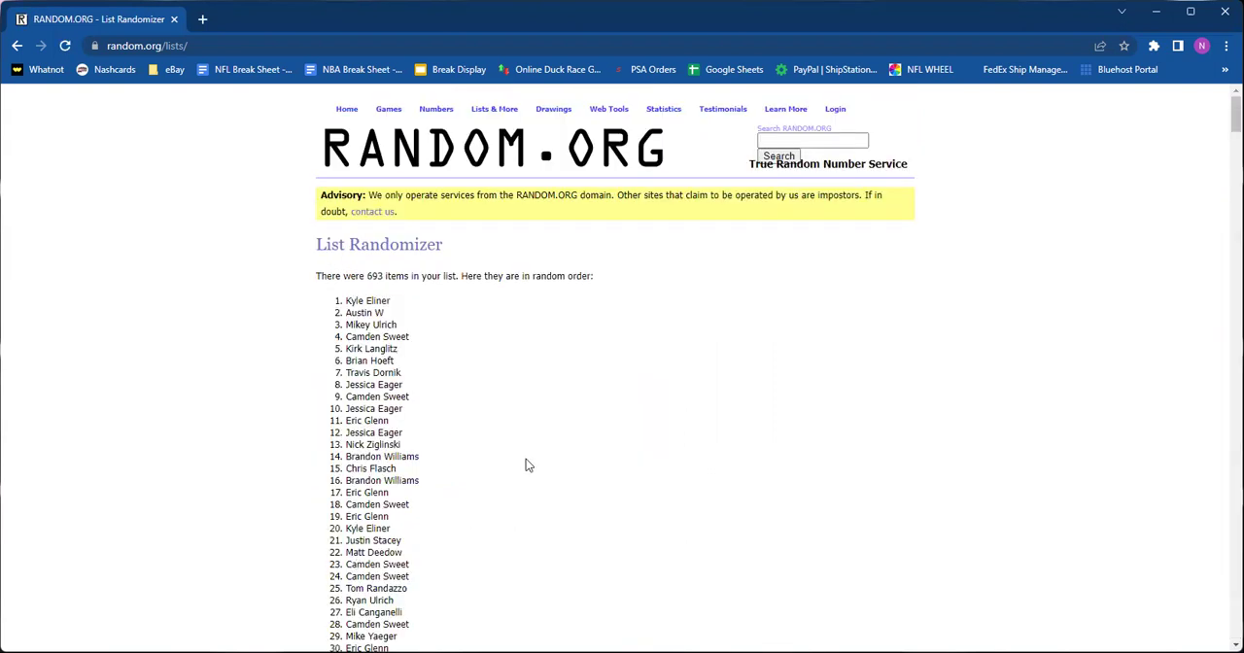
scroll(525, 458, down, 10)
scroll(525, 459, down, 10)
scroll(526, 458, down, 5)
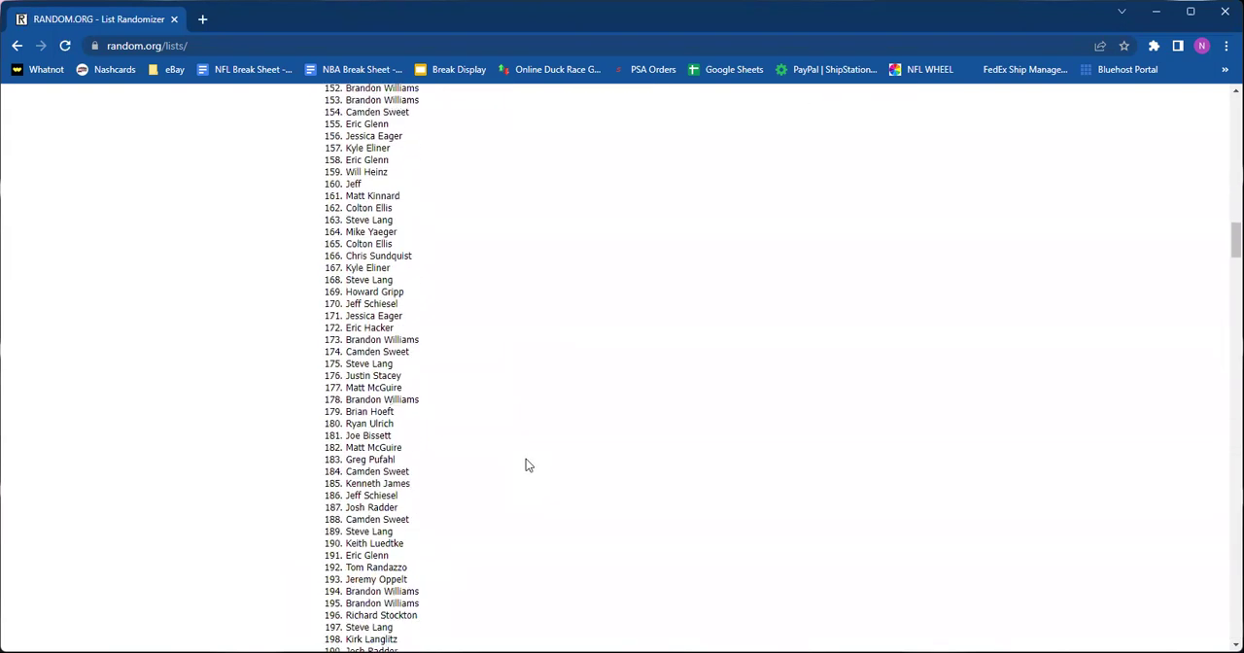
scroll(526, 458, down, 5)
scroll(525, 459, down, 5)
scroll(526, 458, down, 5)
scroll(526, 458, down, 5)
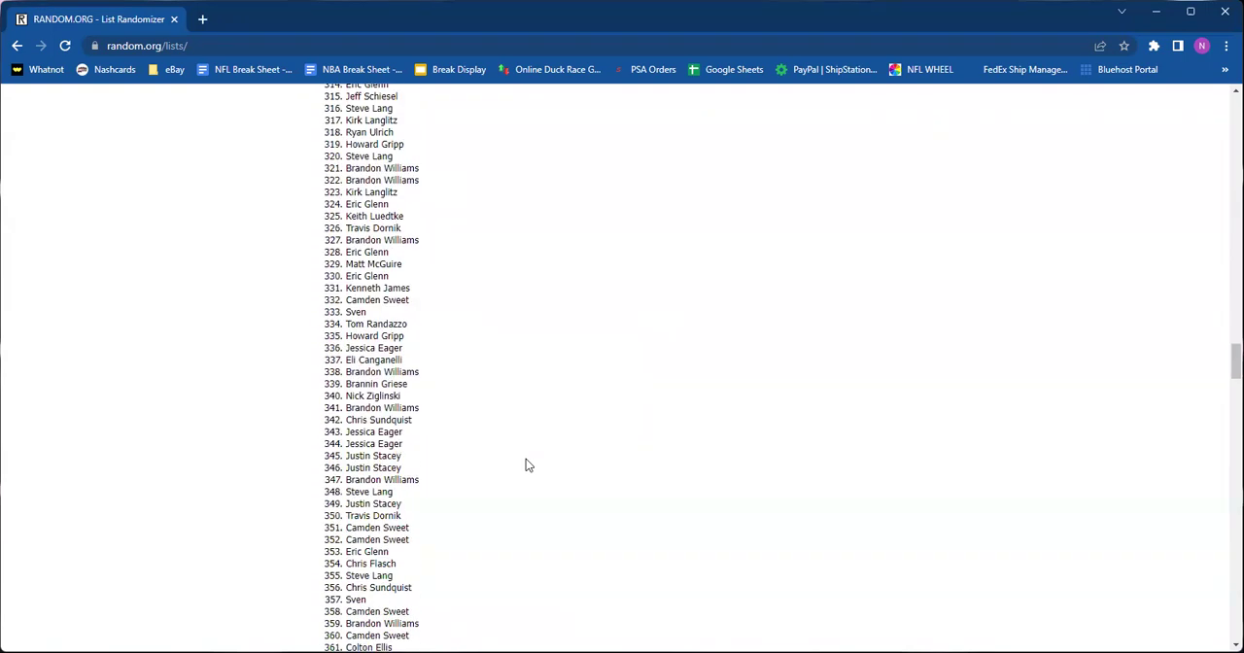
scroll(526, 459, down, 5)
scroll(526, 458, down, 5)
scroll(525, 459, down, 5)
scroll(526, 458, down, 5)
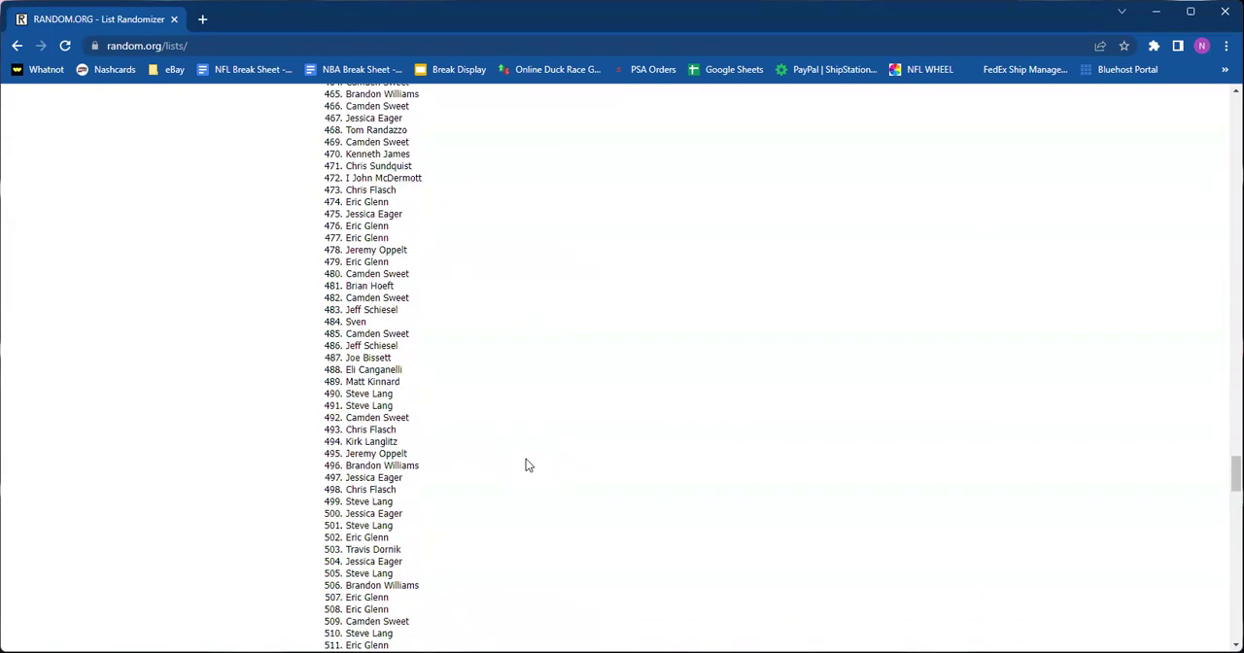
scroll(525, 458, down, 5)
scroll(526, 458, down, 5)
scroll(525, 458, down, 5)
scroll(525, 458, down, 5)
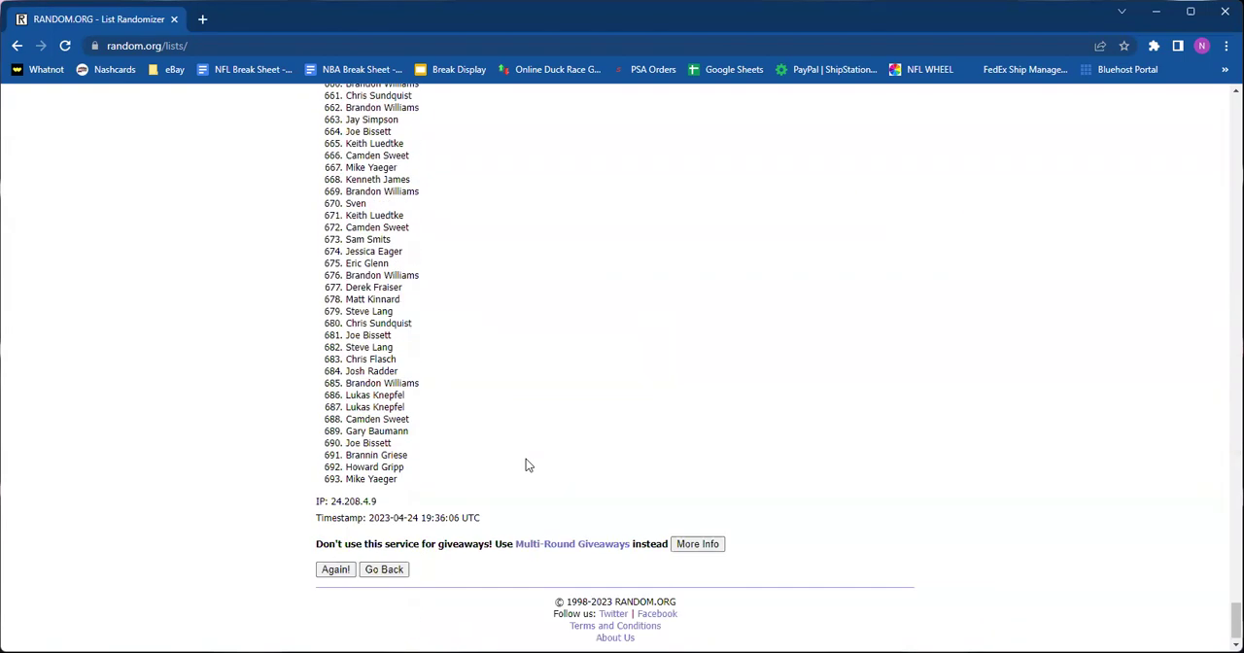
scroll(525, 459, down, 1)
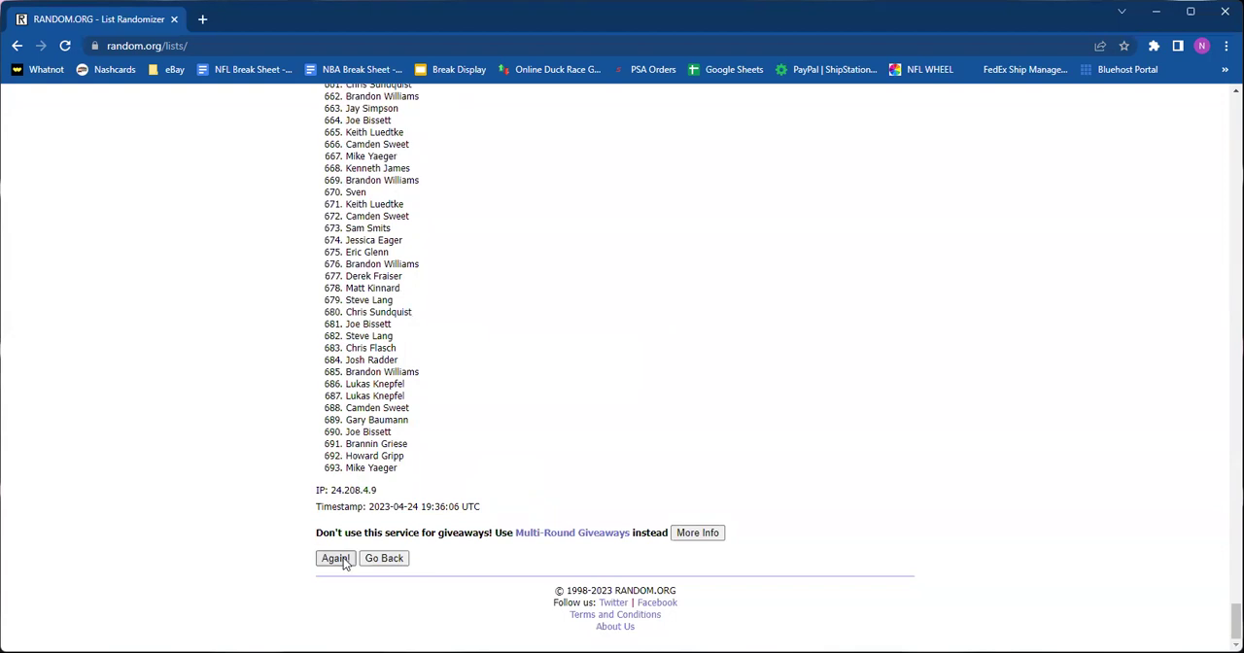
click(335, 557)
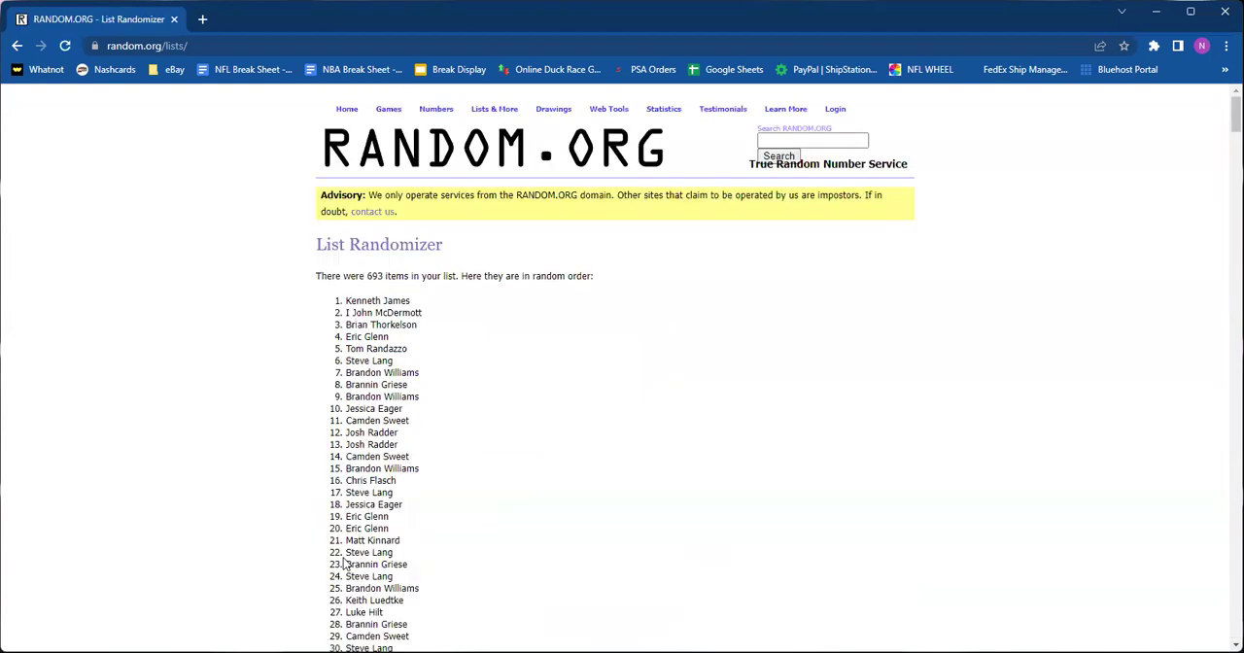